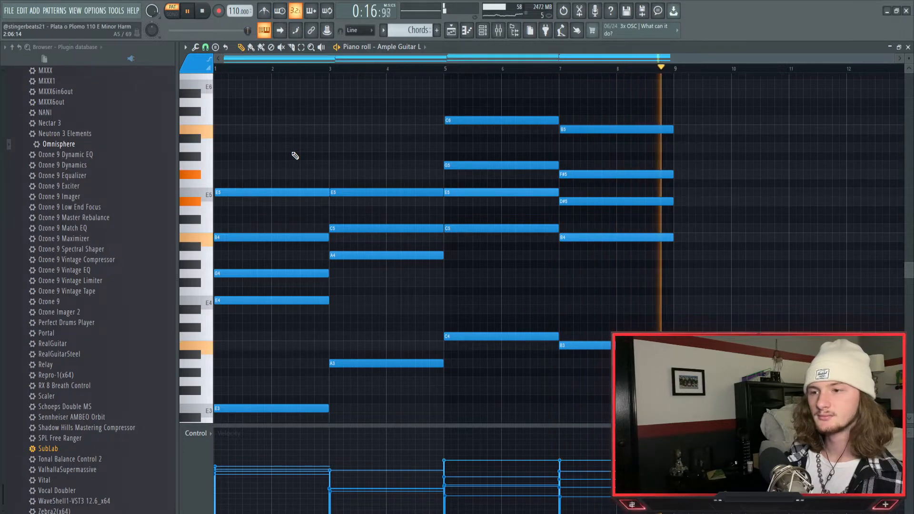
Step: Stop the Chords pattern and listen to the Chord Offset pattern in the Ample Guitar L piano roll
key("space")
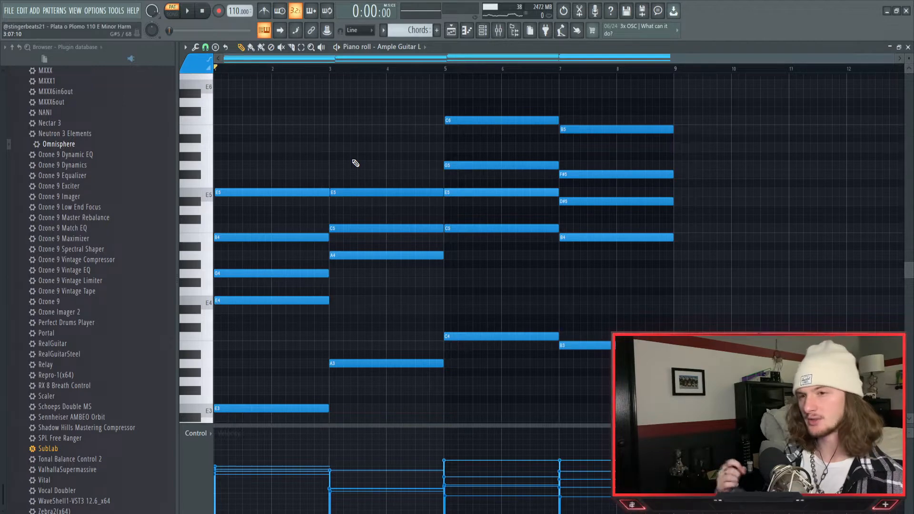
left_click_drag(357, 166, 313, 201)
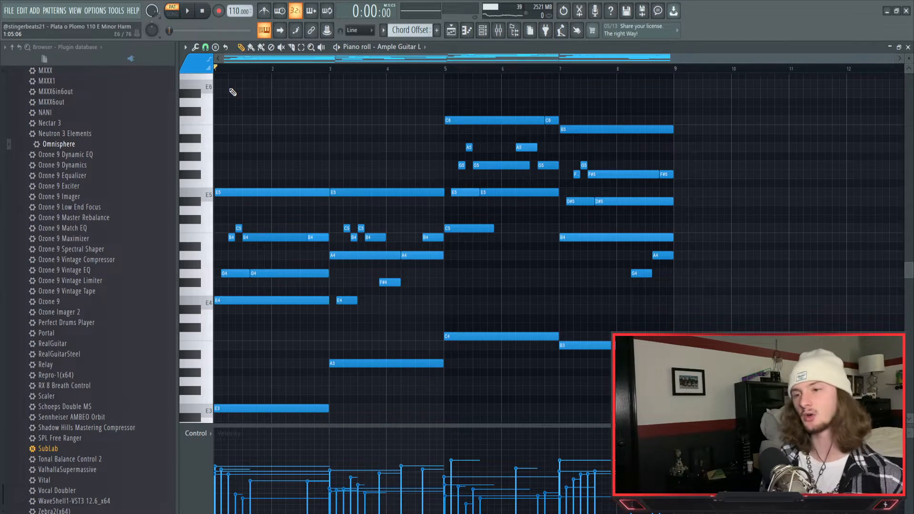
key("space")
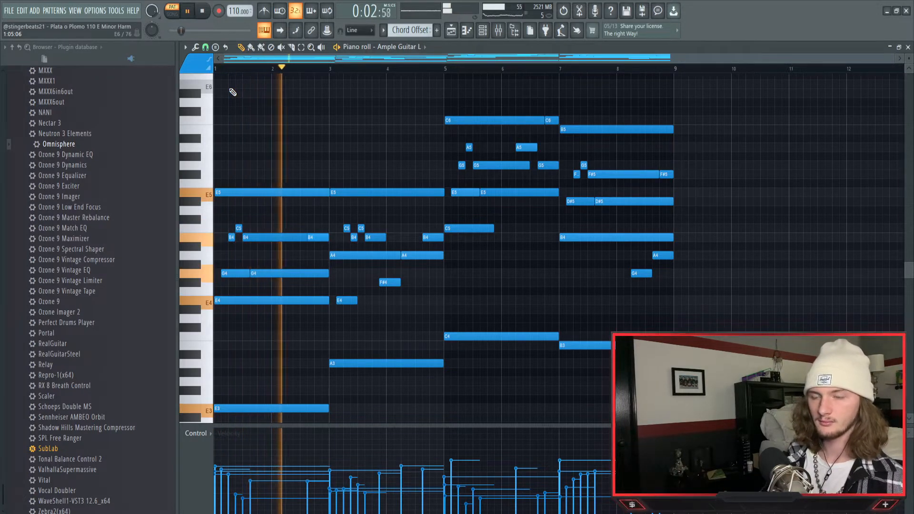
scroll(298, 112, "down", 1)
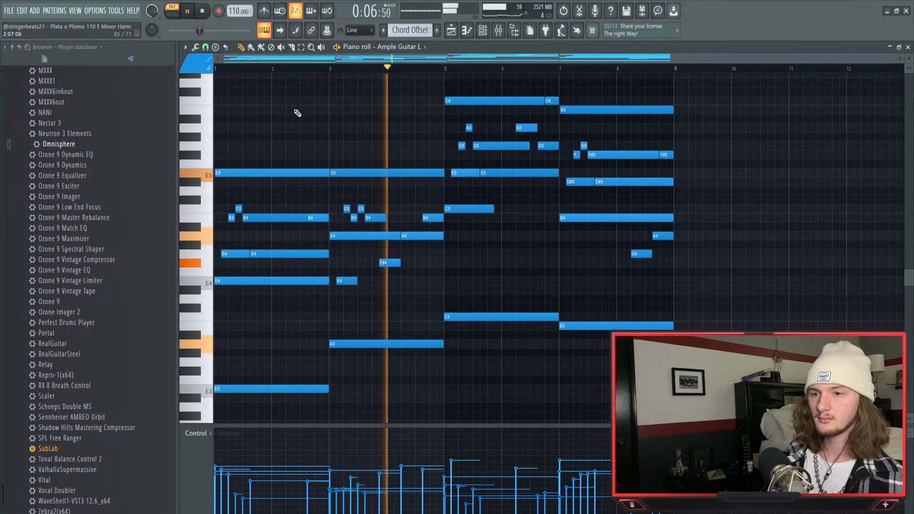
scroll(297, 113, "up", 1)
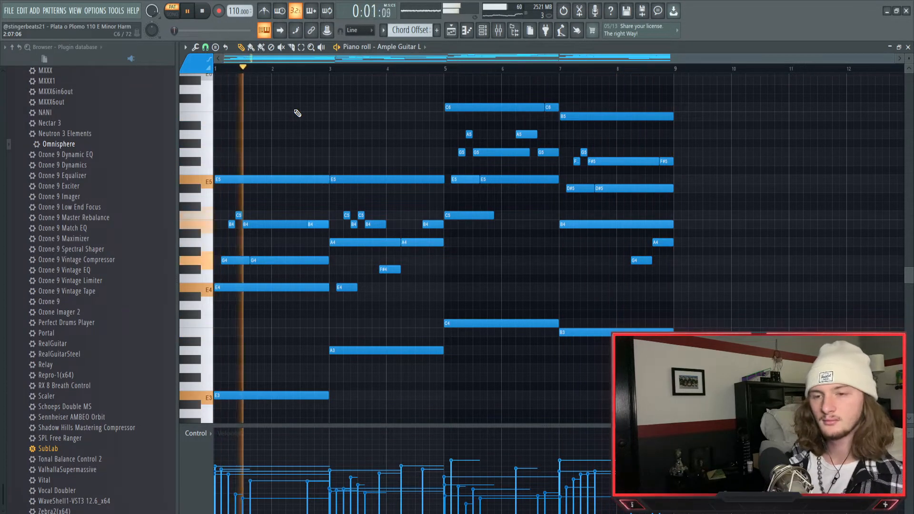
key("space")
Step: Examine the first two chords by selecting their notes, ending with the closing B4 and the following A4 at bar 3
scroll(249, 258, "up", 3)
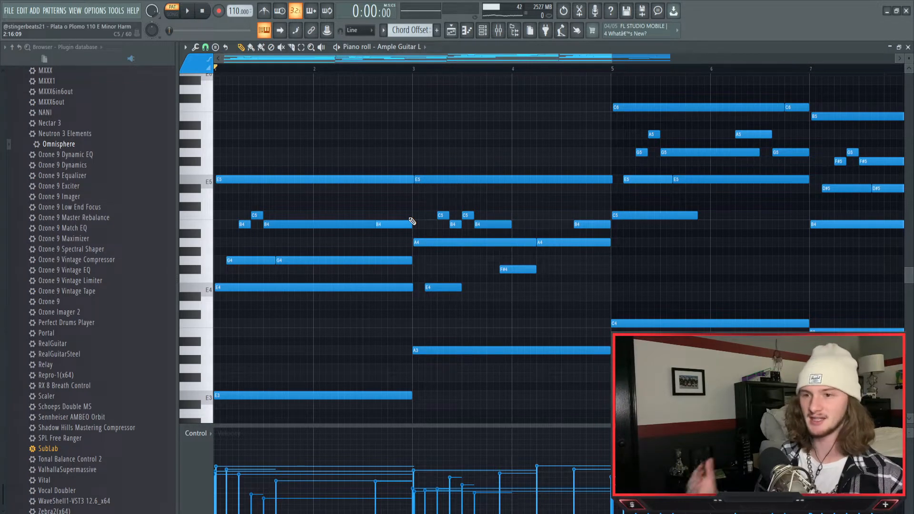
scroll(323, 127, "down", 3)
scroll(329, 128, "up", 1)
left_click_drag(336, 114, 393, 412)
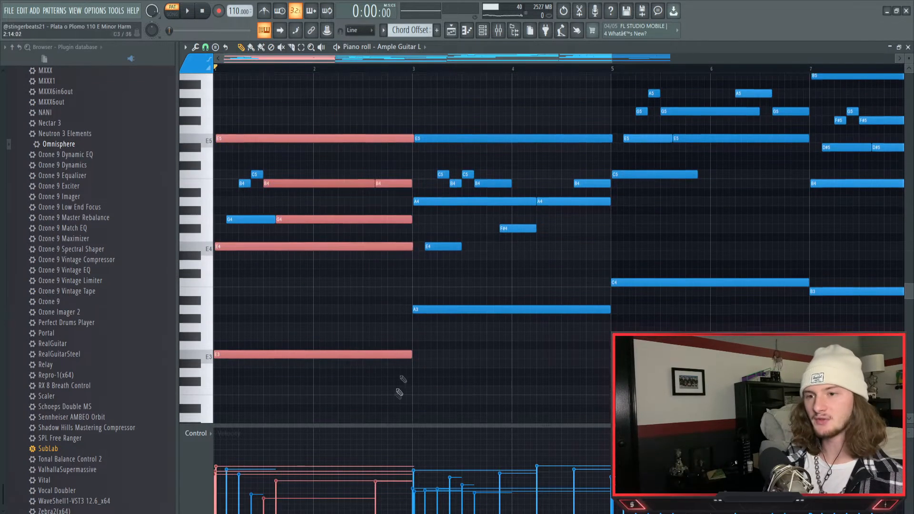
left_click_drag(434, 92, 588, 362)
left_click(395, 183)
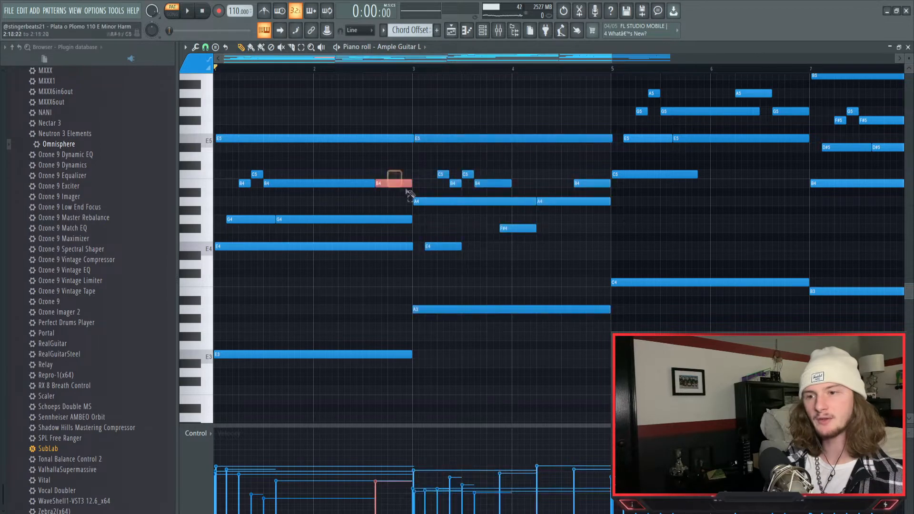
left_click(432, 202, "ctrl")
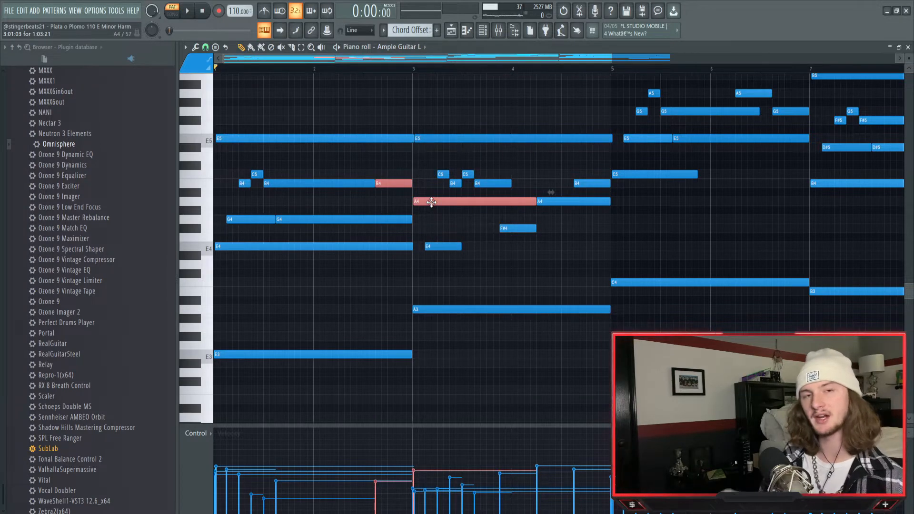
Step: Examine the second-to-third chord transition, selecting the B4 before bar 5 and the C5 starting on it
scroll(439, 158, "up", 2)
left_click_drag(443, 118, 606, 419)
left_click_drag(643, 100, 795, 423)
scroll(628, 243, "down", 1)
left_click(600, 226)
left_click(631, 216, "ctrl")
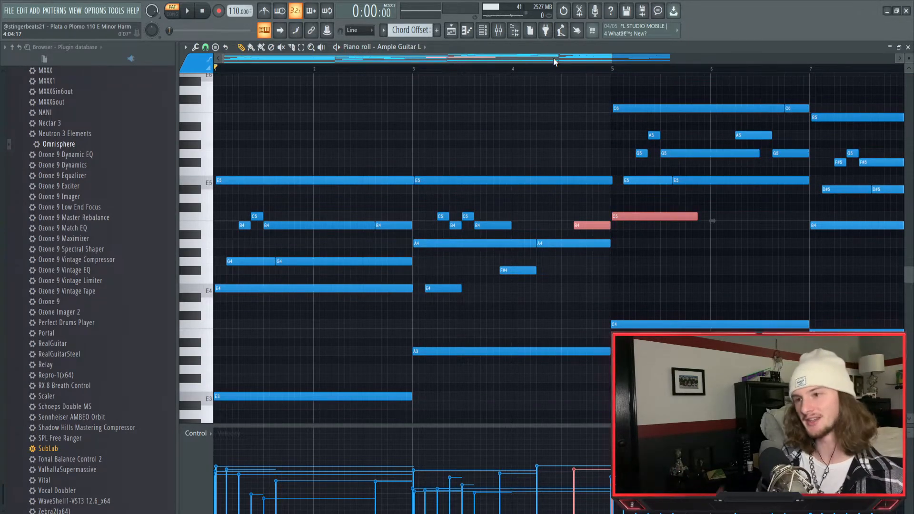
Step: Examine the third and fourth chords by selecting all notes from bar 5 to bar 9
left_click_drag(554, 62, 656, 61)
left_click_drag(454, 86, 614, 373)
left_click_drag(662, 94, 885, 337)
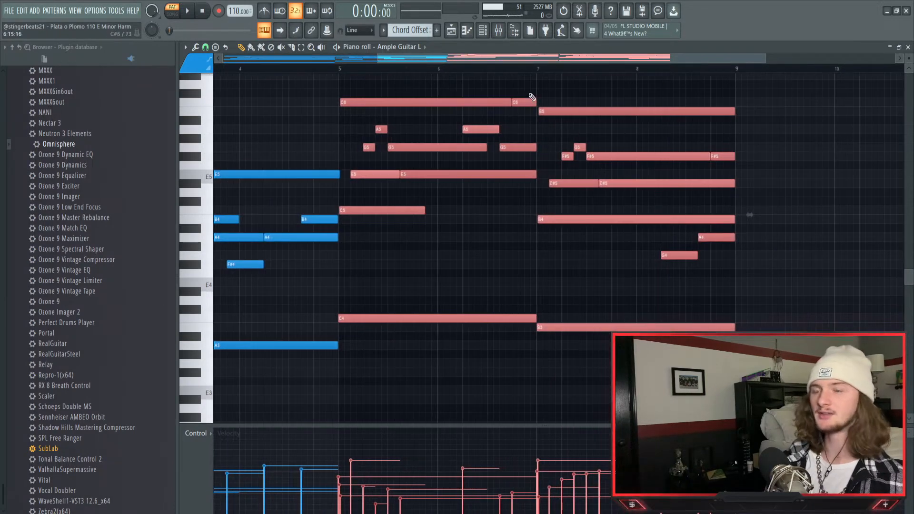
left_click_drag(531, 94, 553, 113)
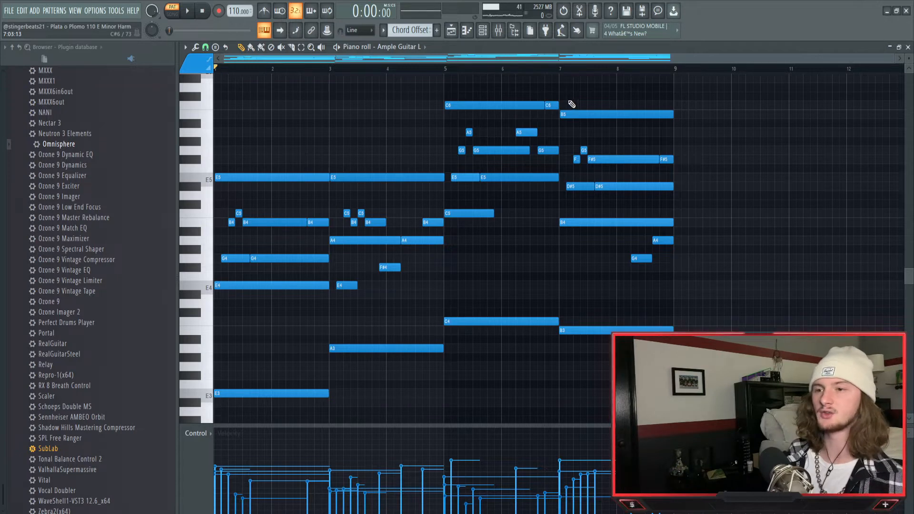
Step: Examine how the fourth chord leads back into the first by selecting the notes of both chords
left_click_drag(569, 104, 678, 396)
left_click_drag(218, 156, 321, 423)
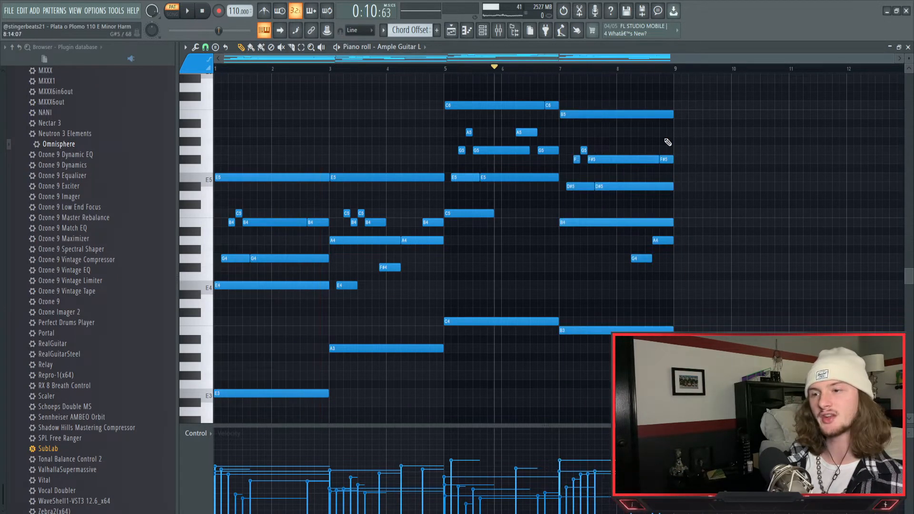
left_click_drag(669, 139, 678, 172)
left_click_drag(237, 157, 255, 188)
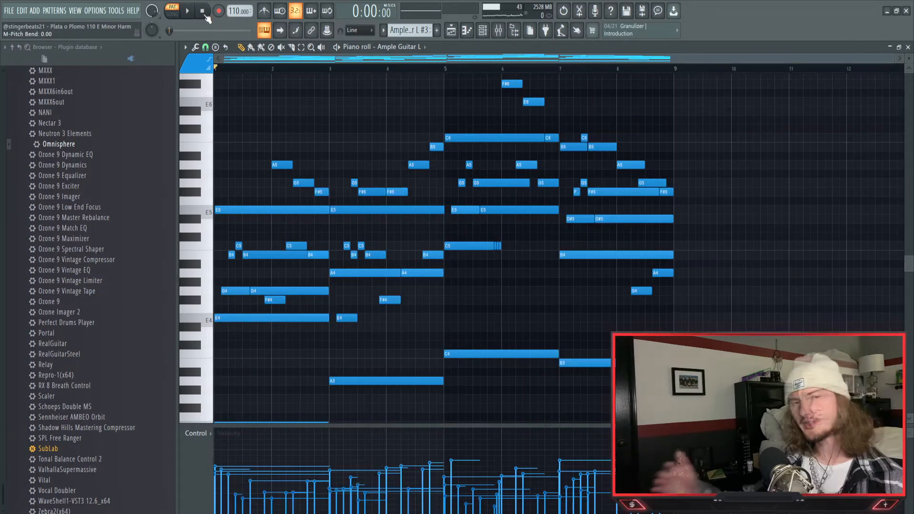
Step: Listen to the Ample Guitar L #3 pattern with its added counter-melody, then stop playback
key("space")
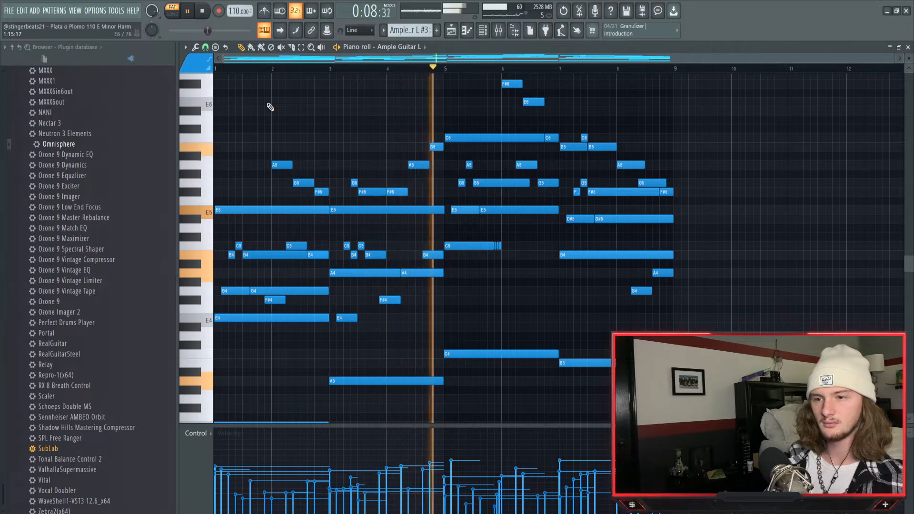
scroll(286, 118, "up", 1)
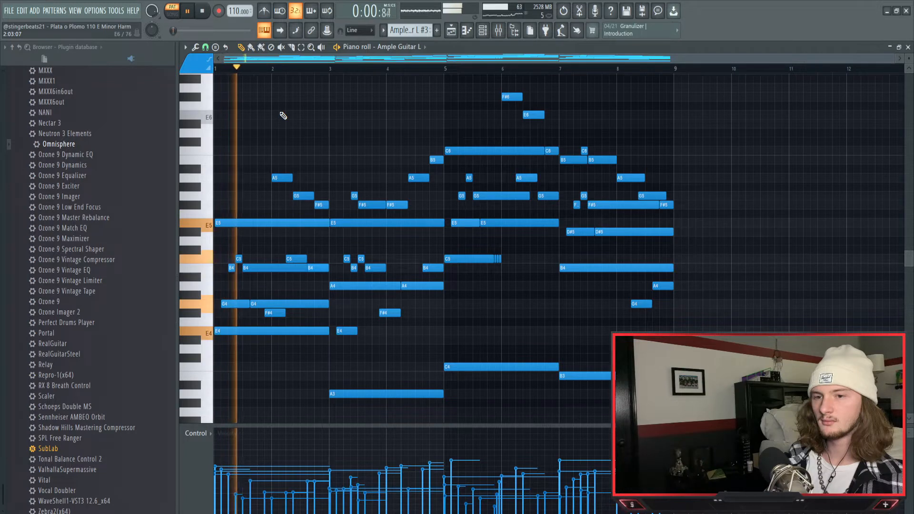
key("space")
Step: Examine the counter-melody around the chord changes, selecting the F#5, B5, E5 and A5 notes
scroll(288, 70, "up", 3)
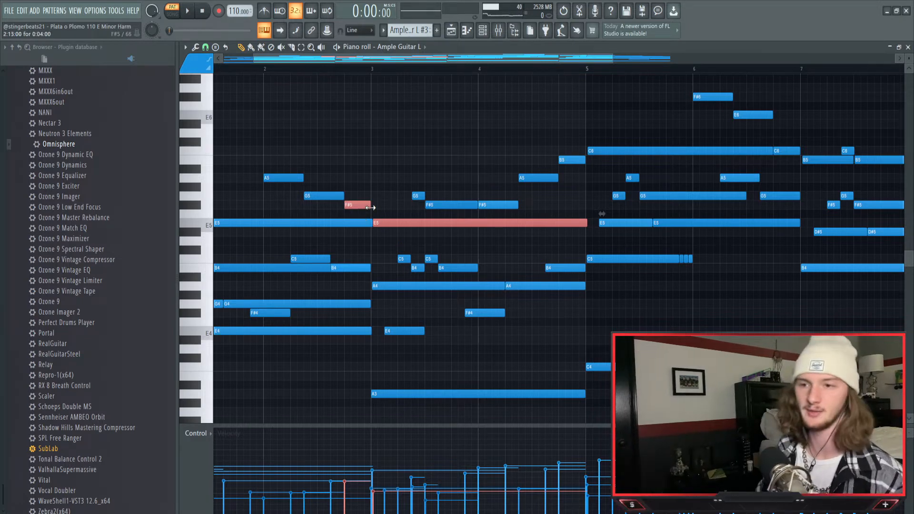
left_click(561, 160)
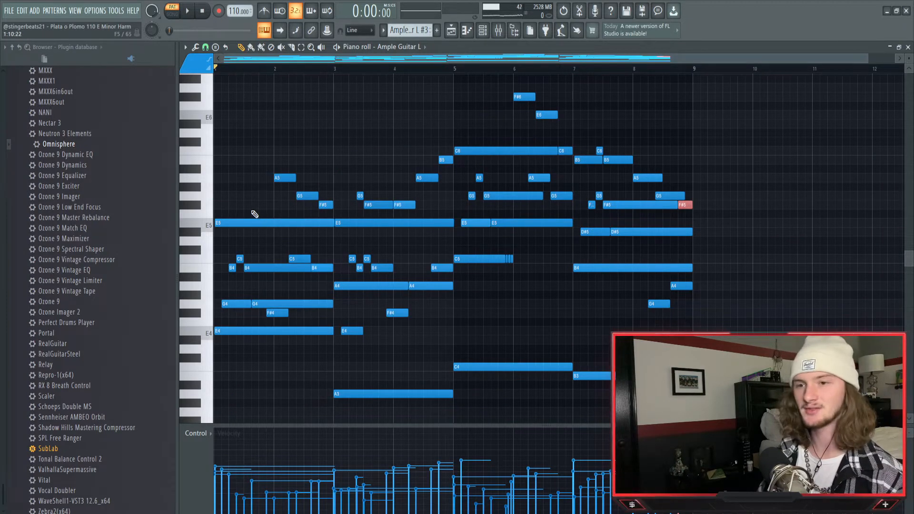
left_click(263, 223)
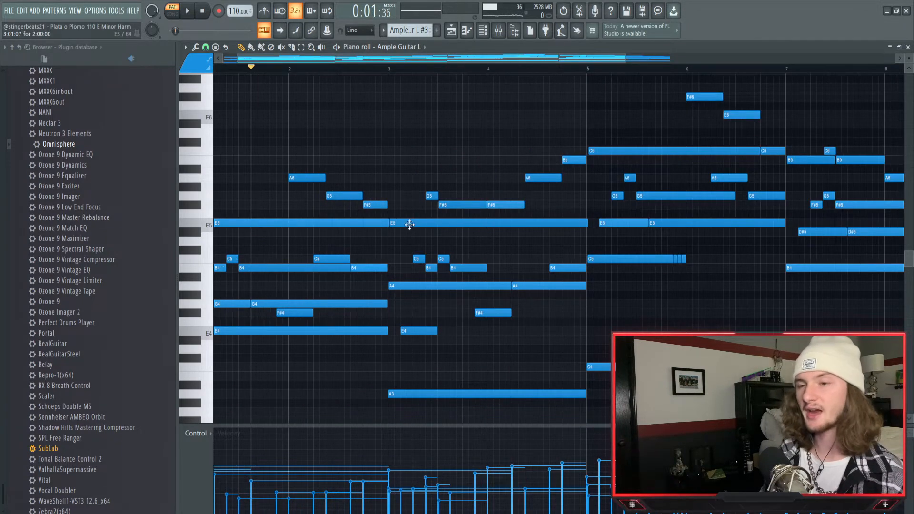
left_click(404, 222)
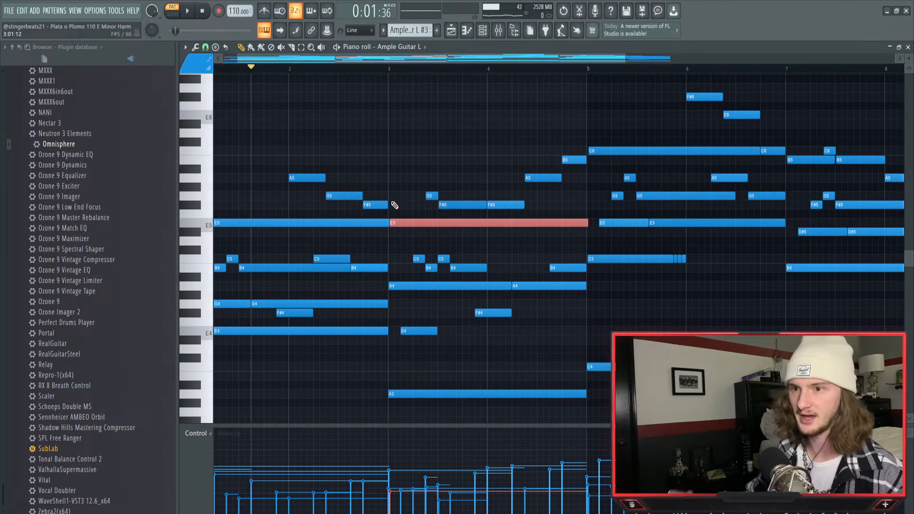
left_click(294, 180)
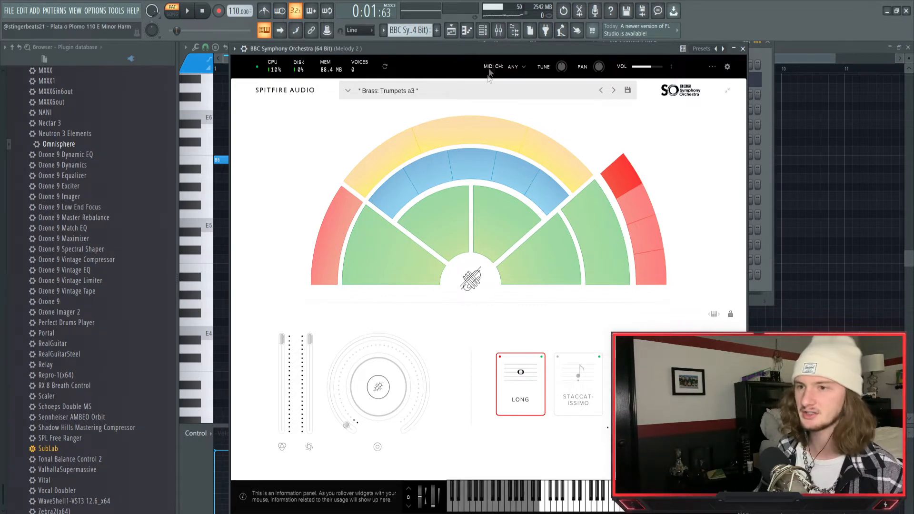
Step: Show the trumpet pattern's piano roll and select its long B5, E5, G5 and F#5 notes on the chord changes
left_click(466, 32)
key("space")
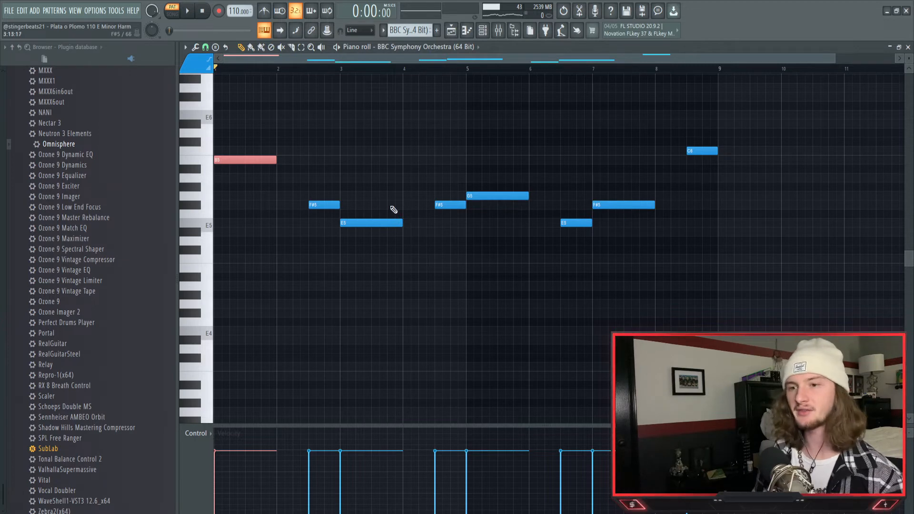
left_click_drag(385, 192, 385, 252)
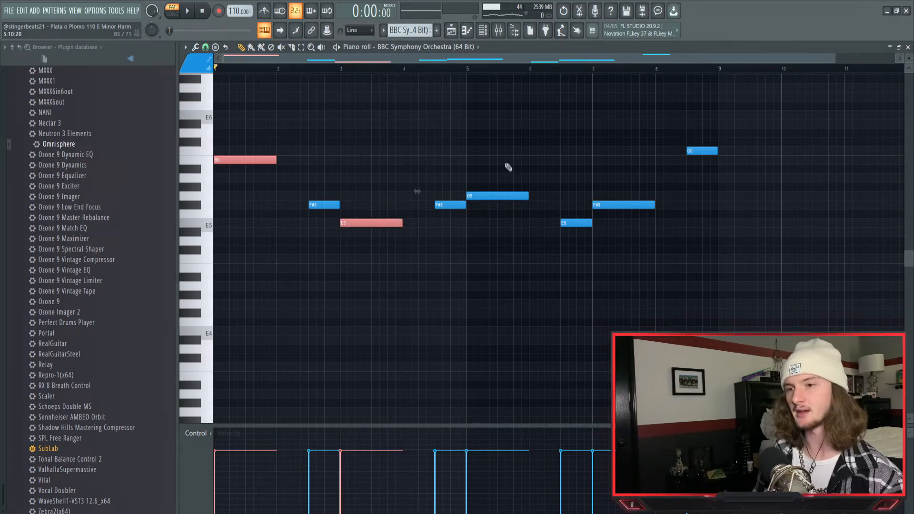
left_click_drag(497, 164, 491, 222)
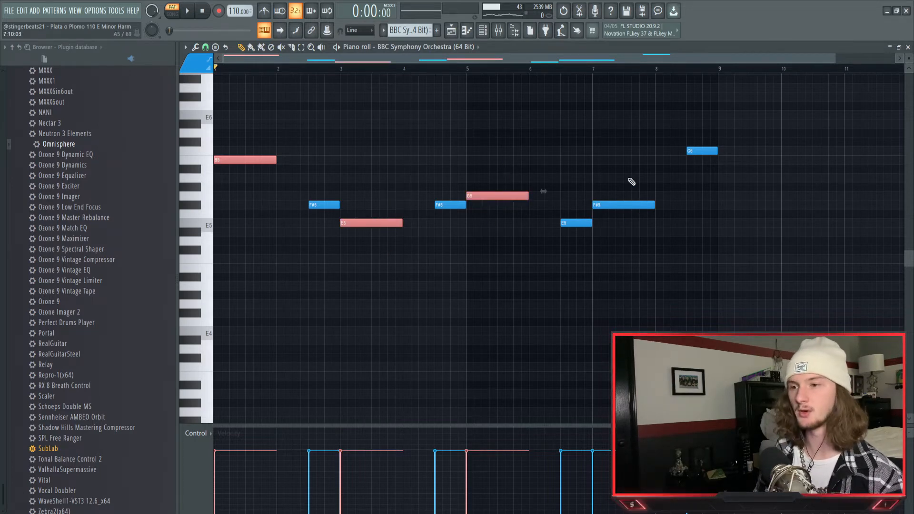
left_click_drag(632, 181, 626, 250)
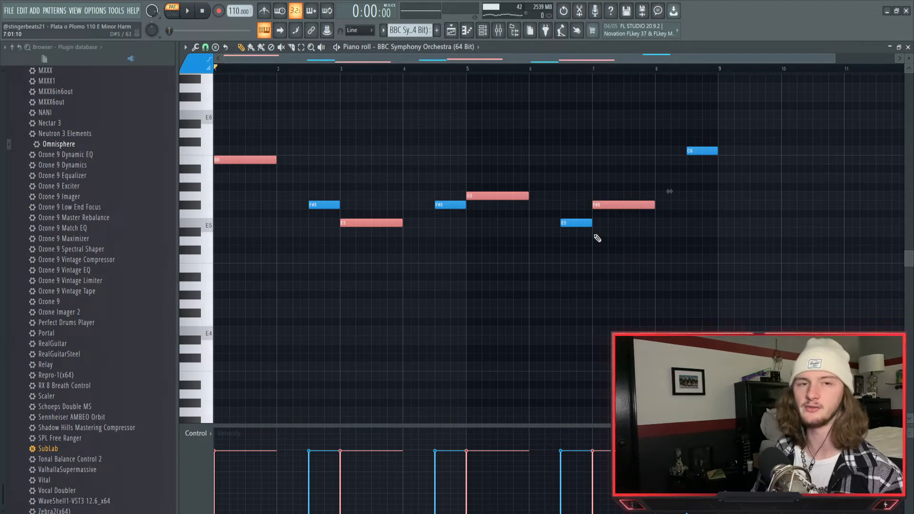
Step: Examine the trumpet's two-note phrases by selecting F#5–E5, F#5–G5 and E5–F#5
left_click(329, 183)
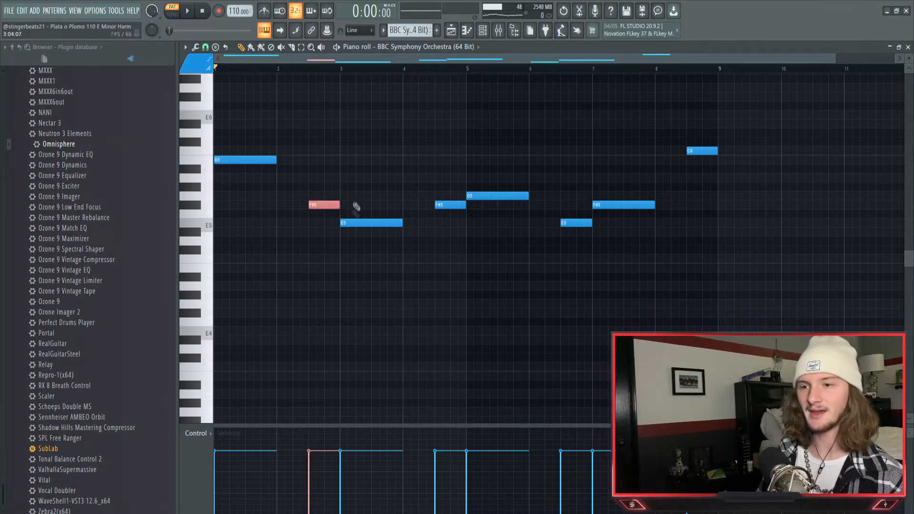
left_click(355, 223, "ctrl+shift")
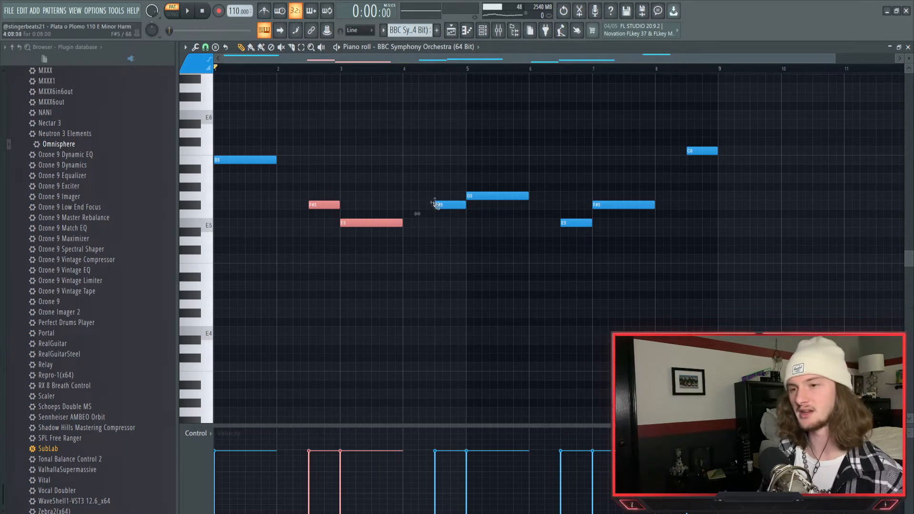
left_click_drag(437, 172, 510, 218)
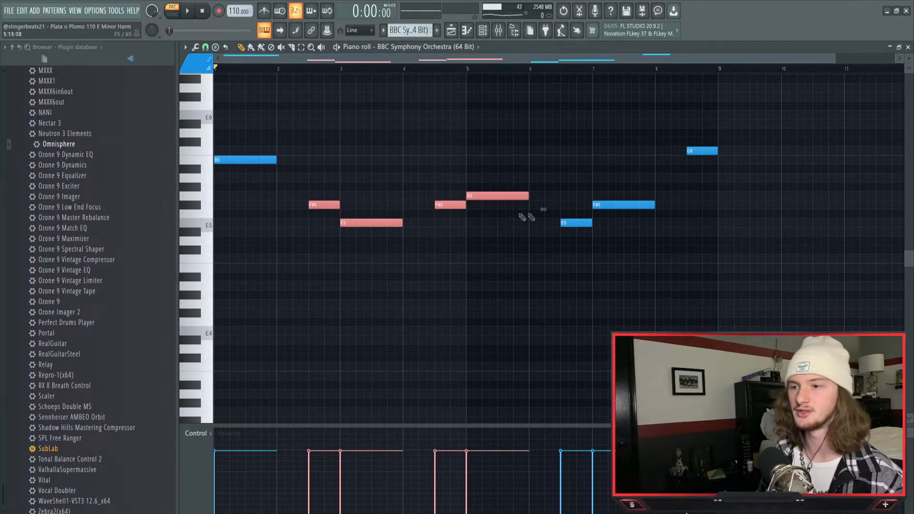
left_click_drag(555, 168, 616, 250)
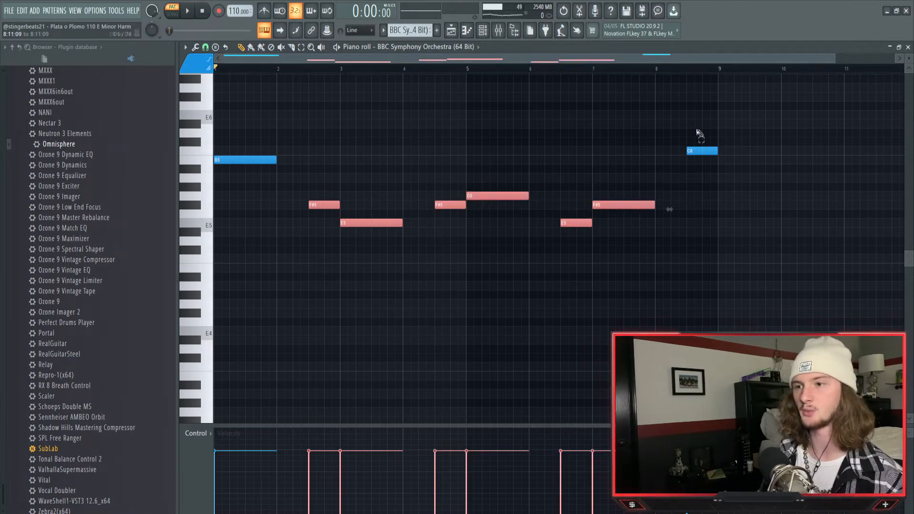
left_click_drag(267, 111, 341, 114)
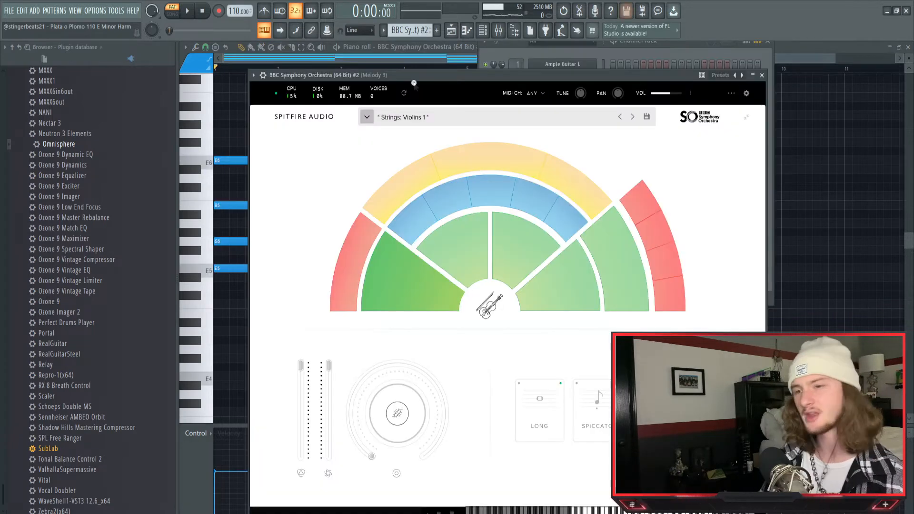
Step: Move the Violins 1 plugin window, return to its piano roll and listen to the violin chord pattern
left_click_drag(408, 81, 399, 62)
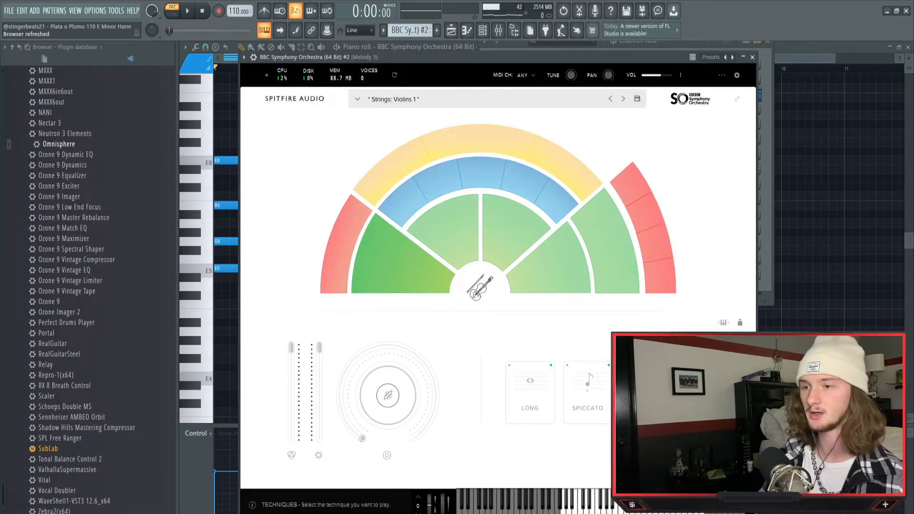
left_click(479, 51)
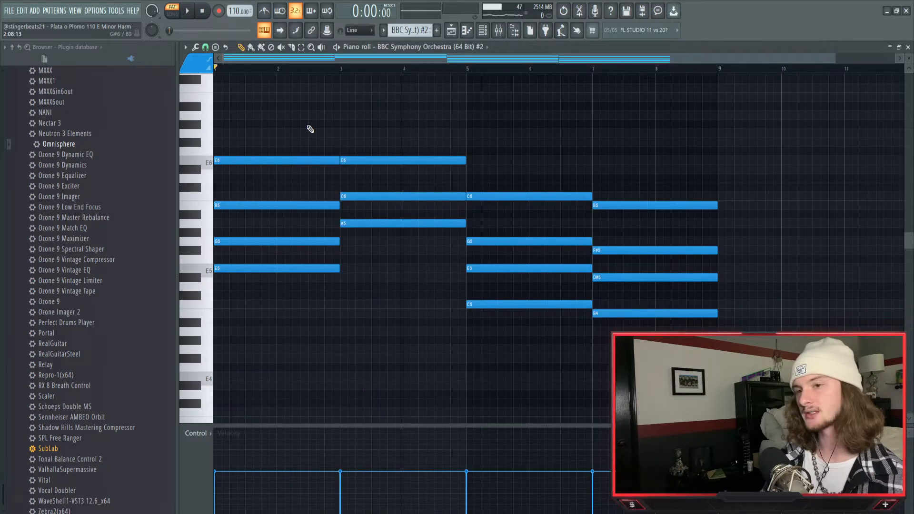
key("space")
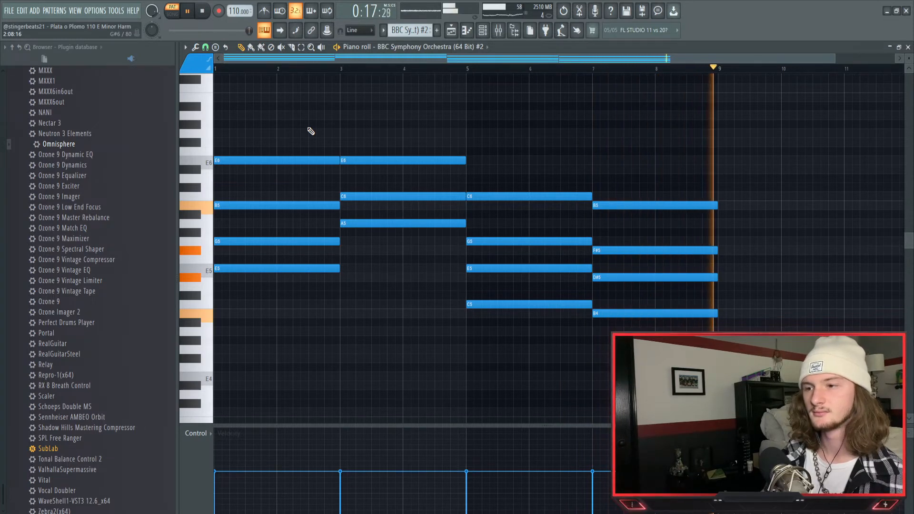
key("space")
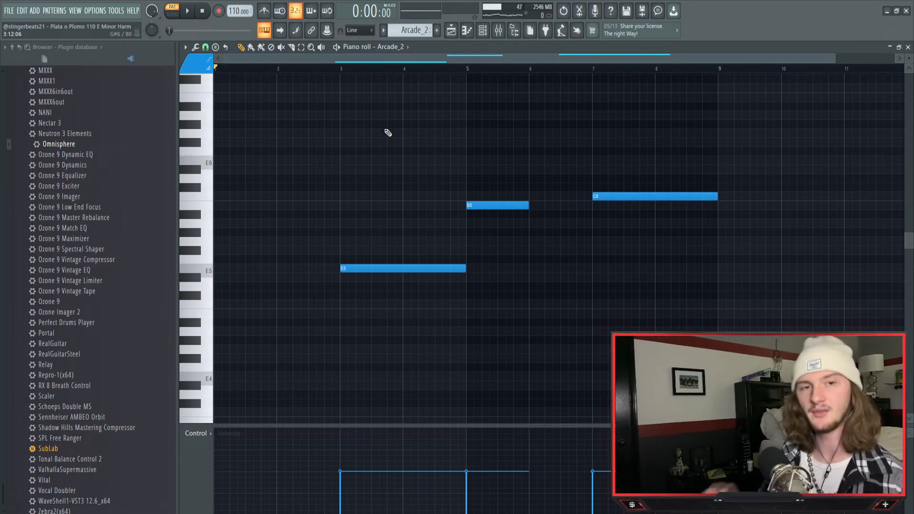
Step: Listen to the Arcade_2 pattern's E5, B5 and C6 notes in its piano roll
key("space")
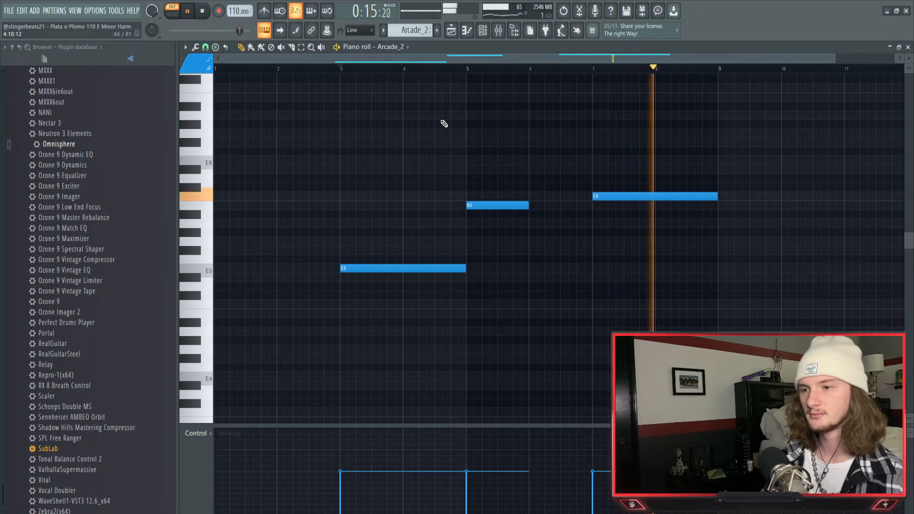
key("space")
scroll(521, 76, "right", 3)
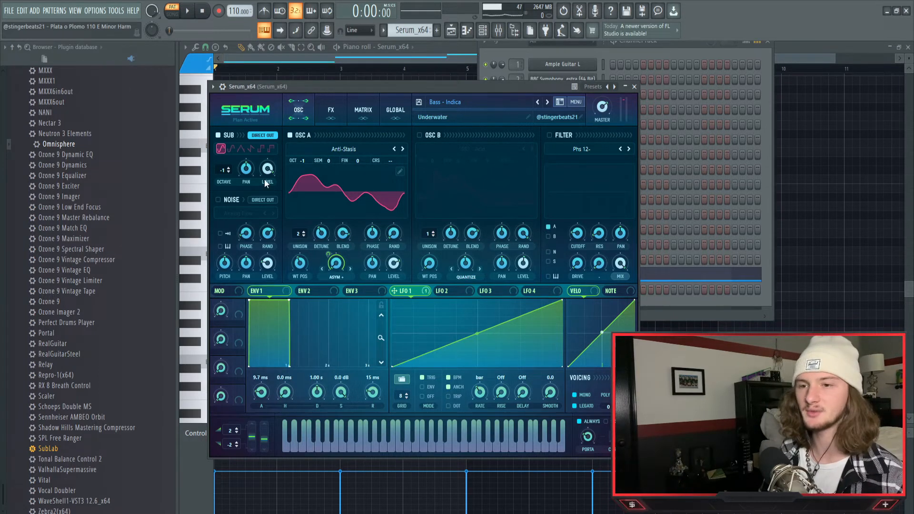
Step: Show the Serum bass's effects and listen to the Serum_x64 bass pattern in its piano roll
left_click(339, 117)
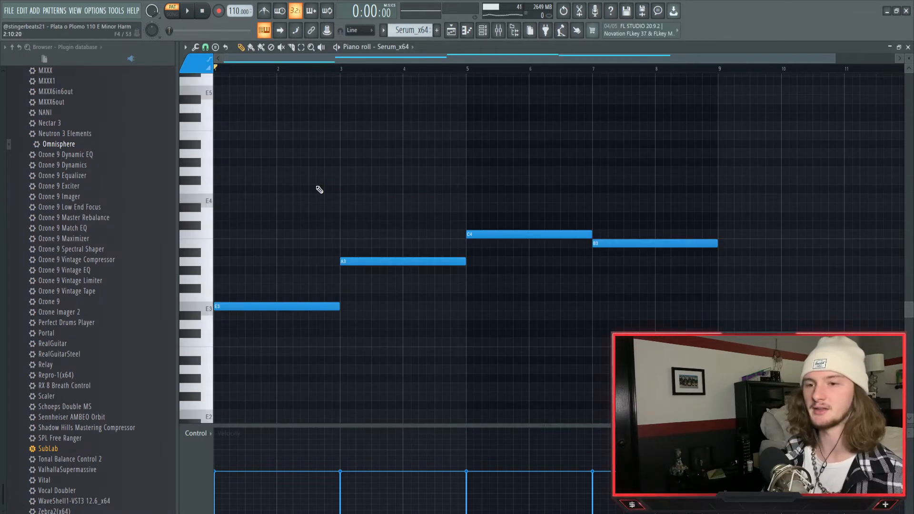
key("space")
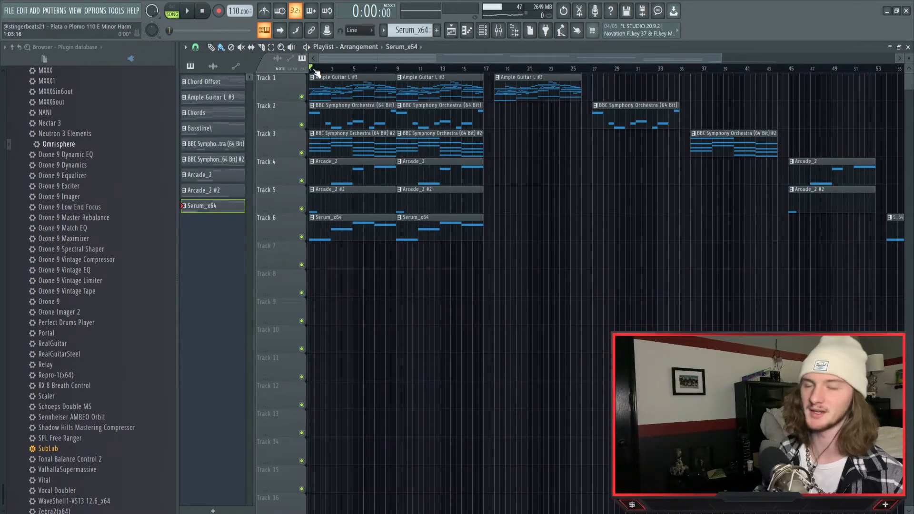
Step: Play the arrangement from the start through all the stacked melody layers, and add a new empty pattern
key("space")
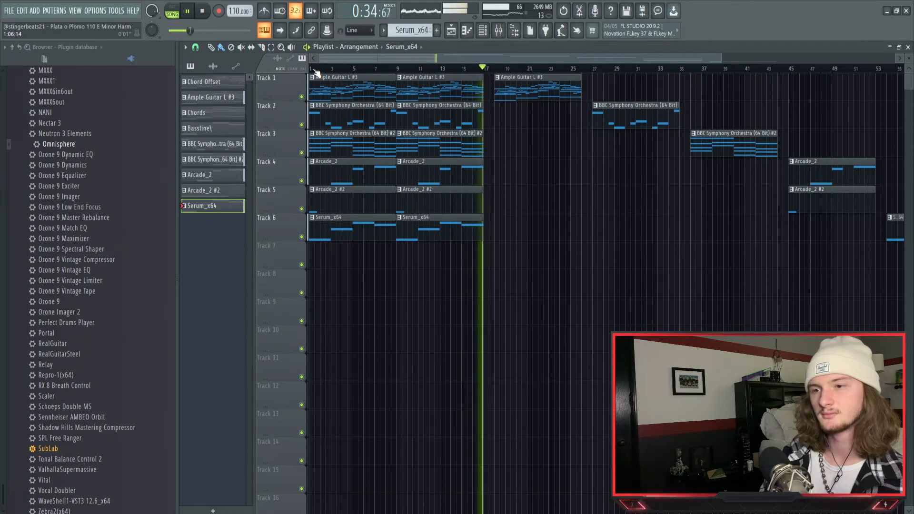
key("space")
key("F4")
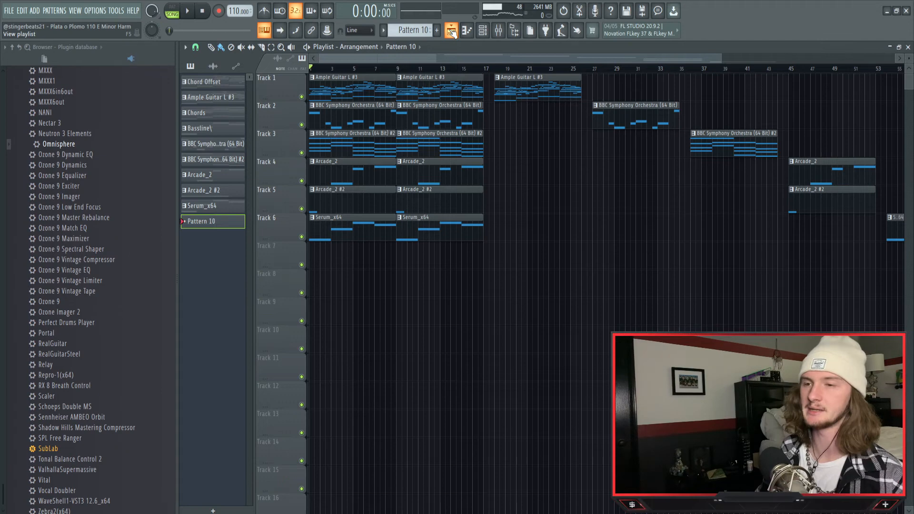
Step: Show Melody 1's reverb and delay in the mixer, and cut band 3 of its added parametric EQ by 4.6 dB at 360 Hz
left_click(451, 31)
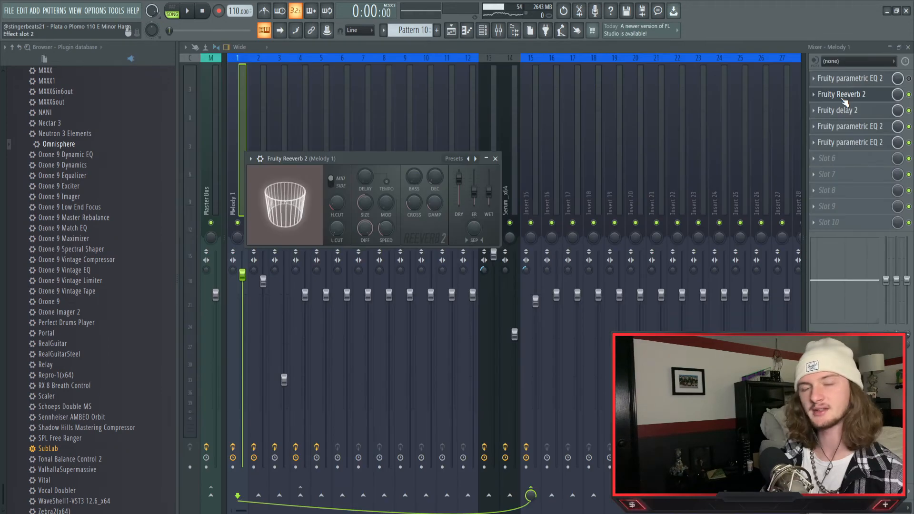
left_click(837, 111)
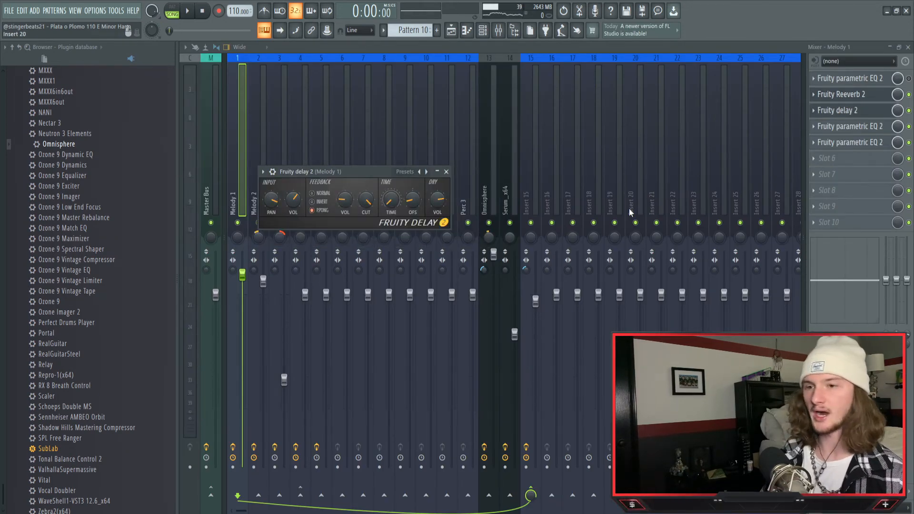
left_click(446, 172)
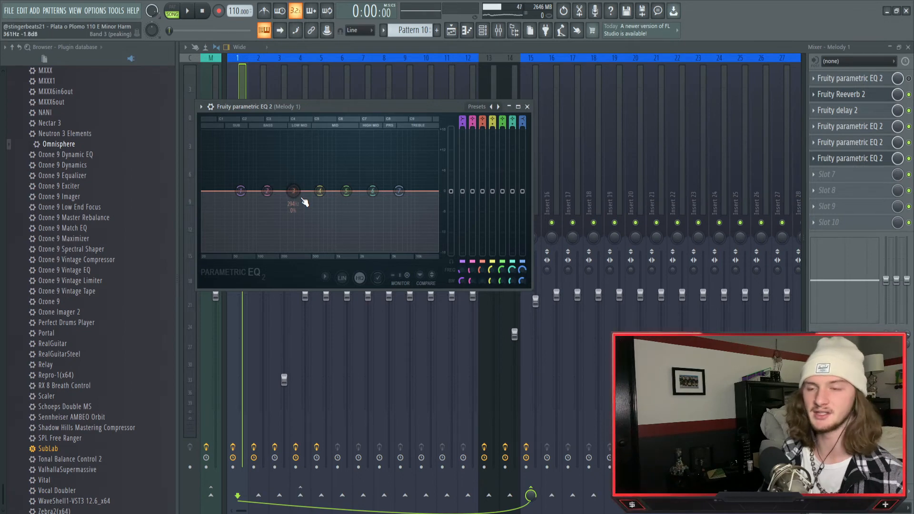
mouse_move(302, 199)
left_mouse_down()
mouse_move(287, 133)
mouse_move(265, 133)
mouse_move(297, 132)
mouse_move(302, 206)
left_mouse_up()
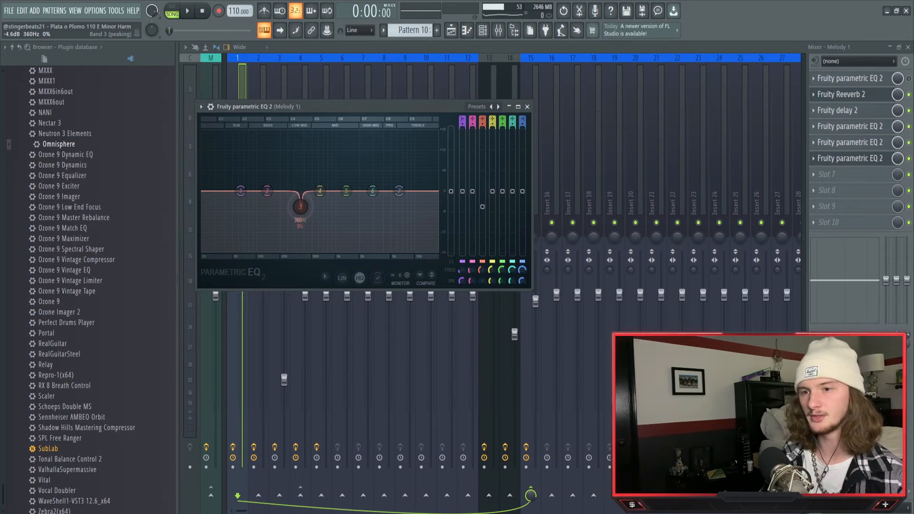
Step: Examine Melody 2's effect chain, opening its first parametric EQ, Fruity Reeverb 2 and the two remaining EQs
left_click(851, 86)
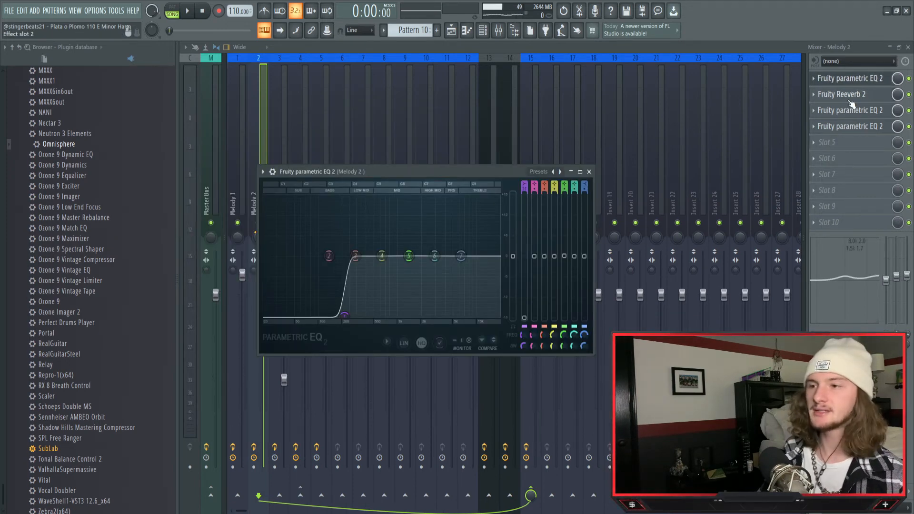
left_click(853, 97)
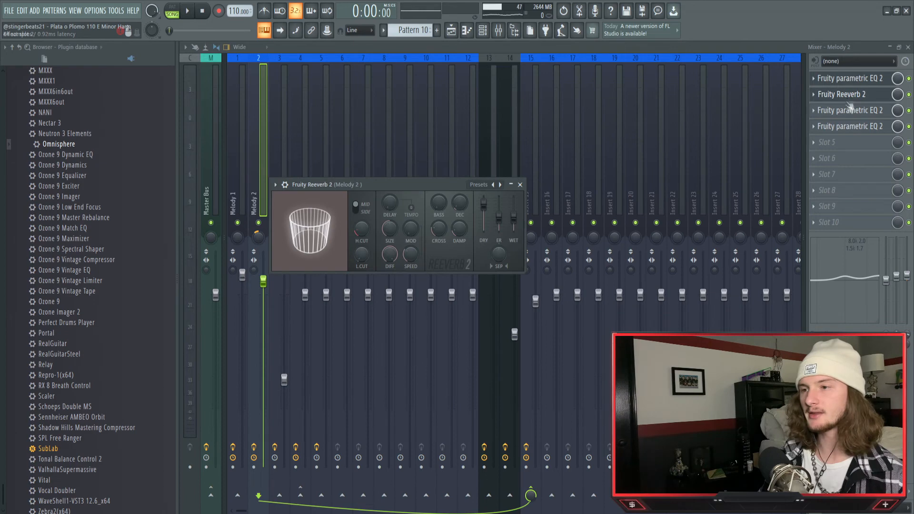
left_click(839, 112)
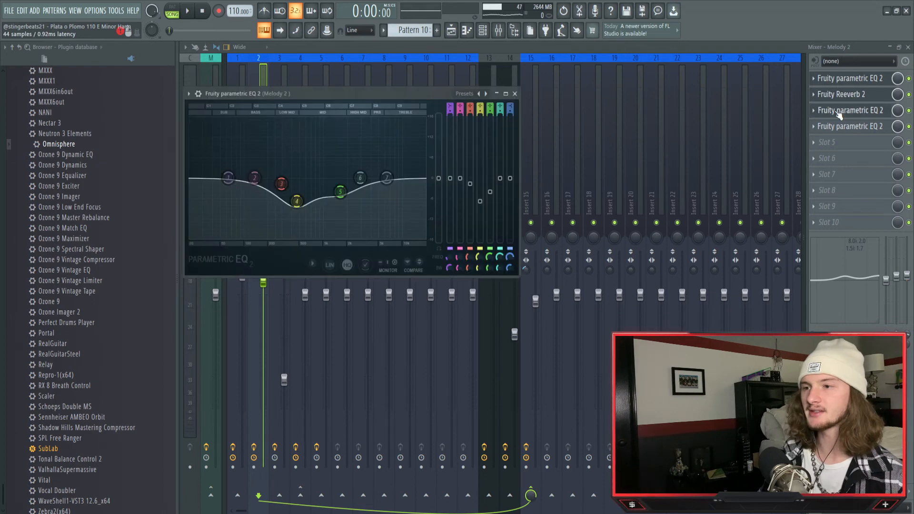
left_click(863, 127)
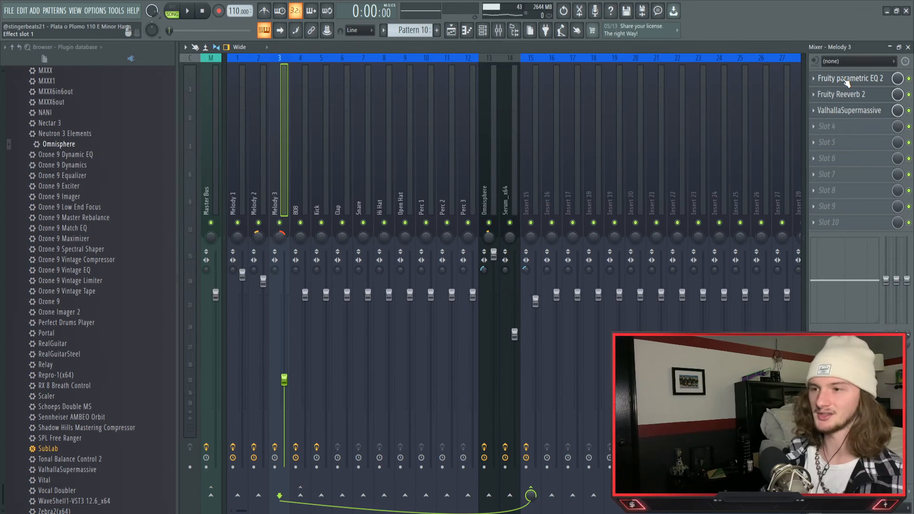
Step: Examine Melody 3's effect chain, opening its parametric EQ, Fruity Reeverb 2 and ValhallaSupermassive
left_click(847, 79)
left_click(841, 95)
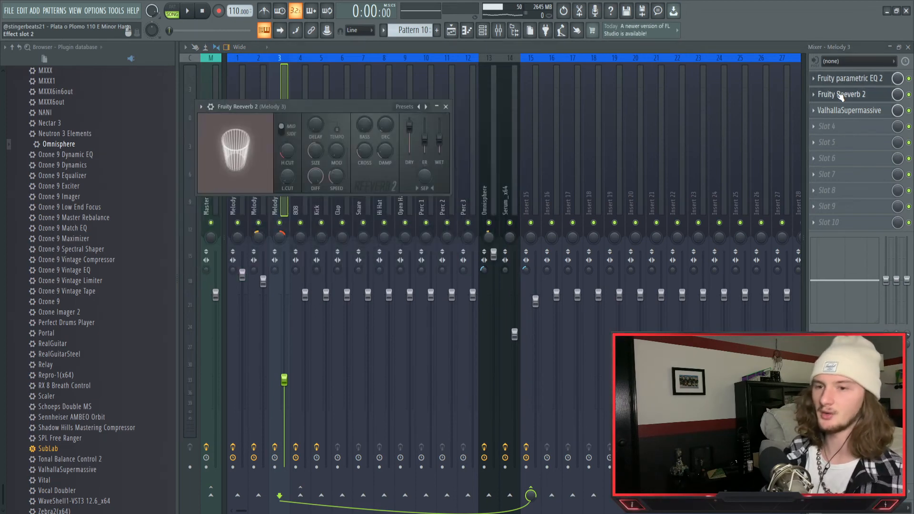
left_click(847, 111)
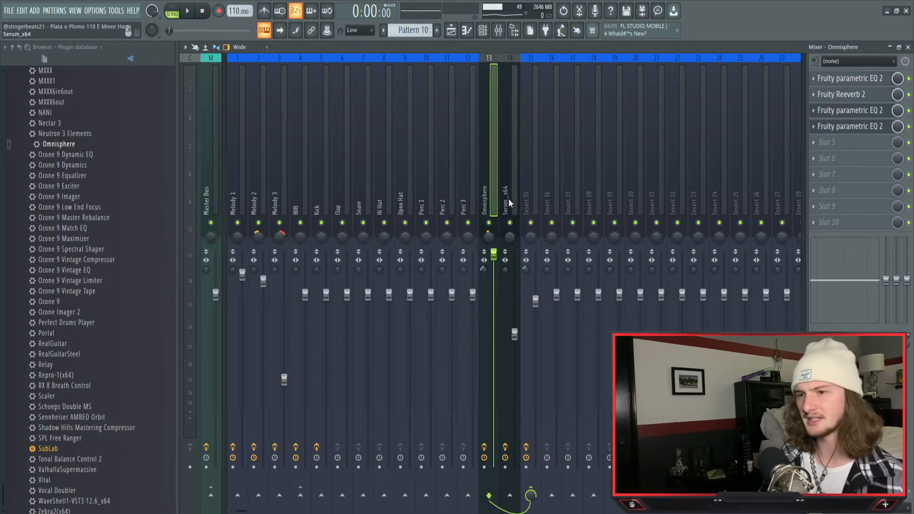
Step: Show the effect chains on the Serum_x64 and Insert 15 mixer tracks
left_click(508, 203)
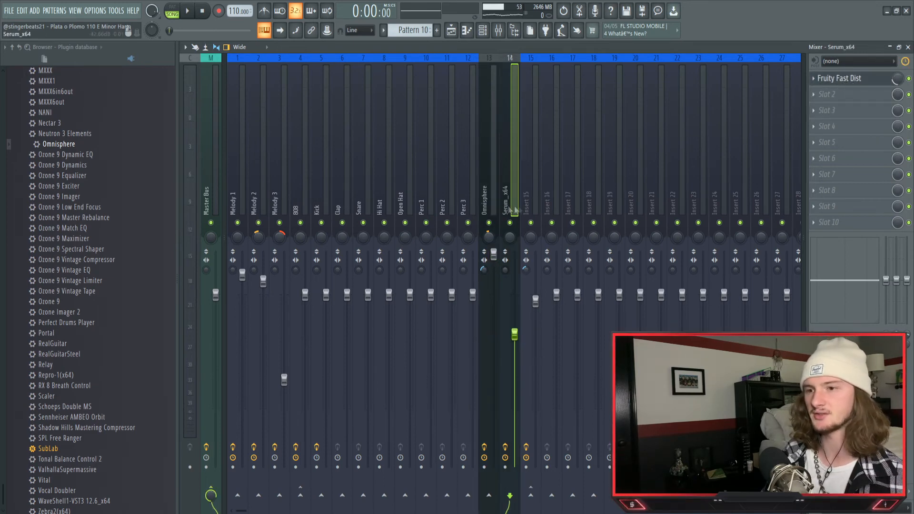
left_click(524, 209)
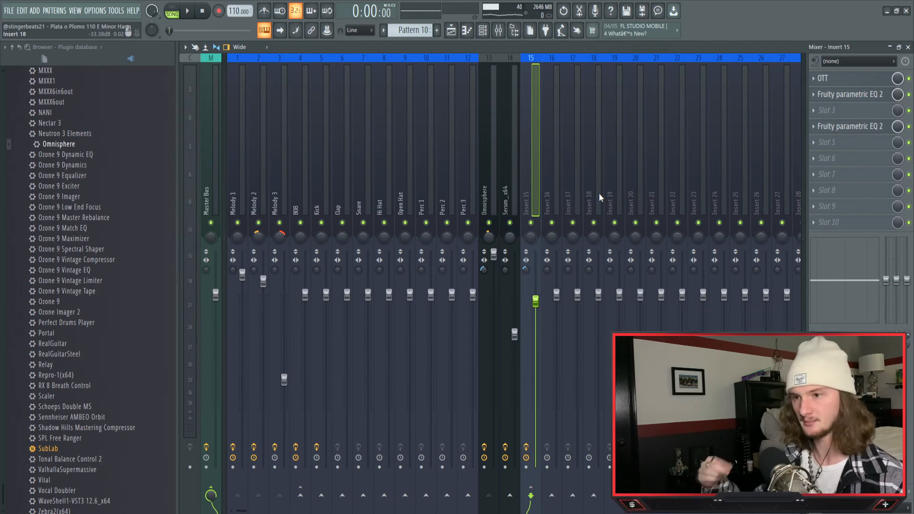
Step: Show the melody bus routing by selecting Omnisphere with Melody 3, 2 and 1, and viewing Insert 15 and the Master Bus
left_click(494, 194)
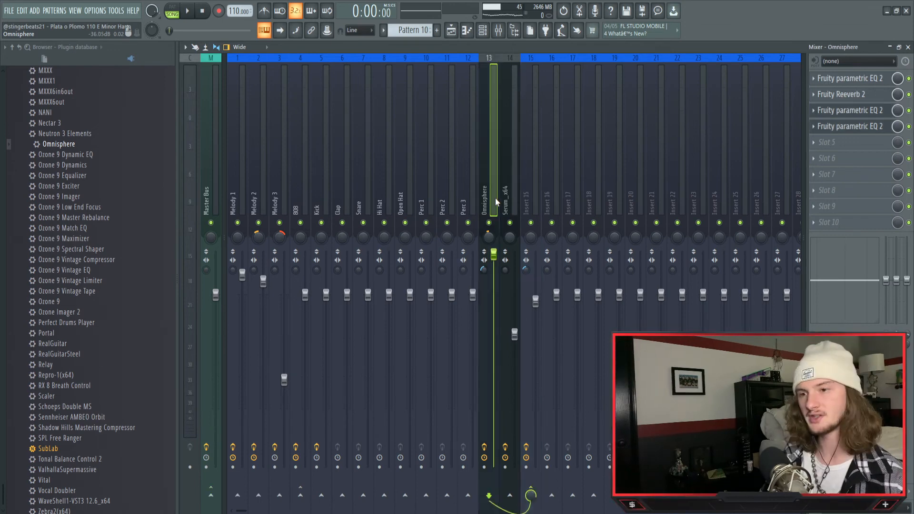
left_click(283, 192, "ctrl")
left_click(263, 194, "ctrl")
left_click(242, 199, "ctrl")
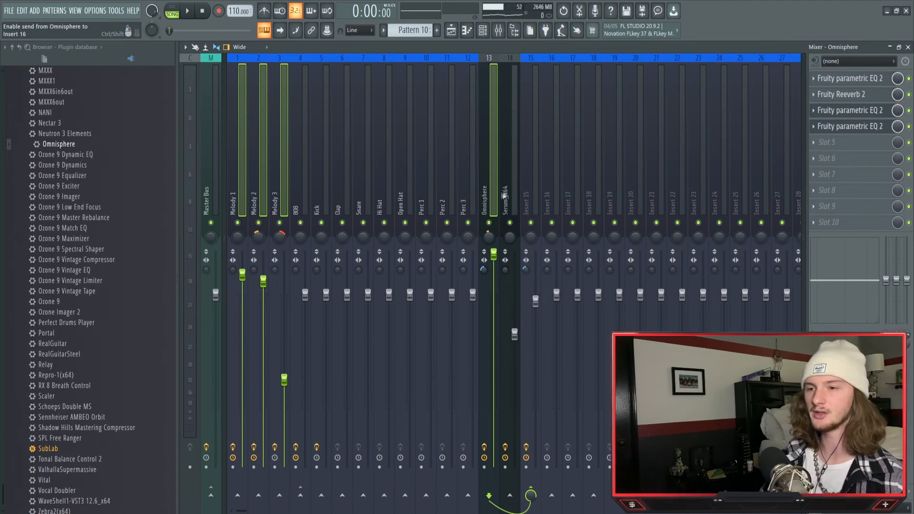
left_click(530, 204)
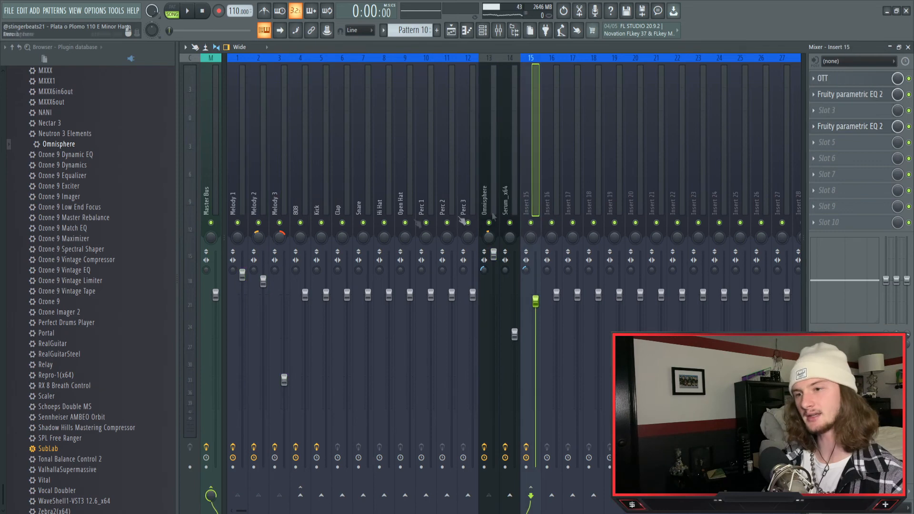
left_click(207, 207)
left_click(527, 201)
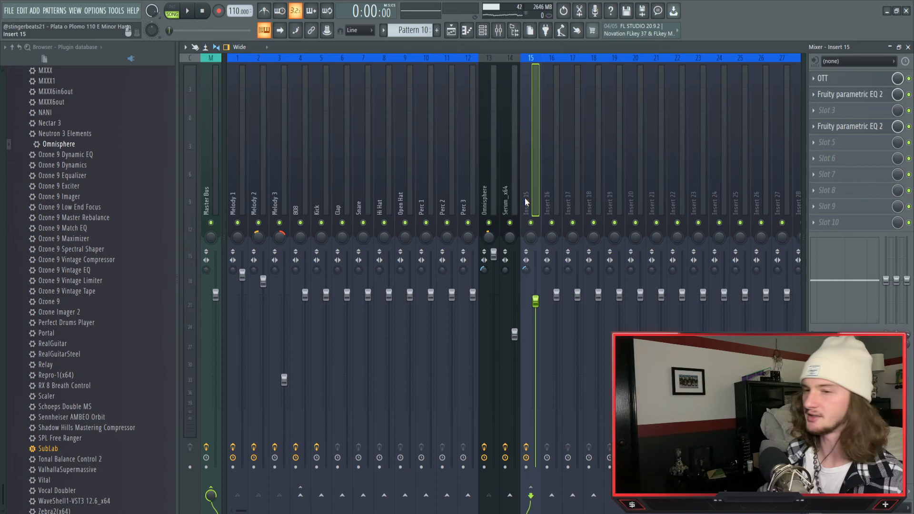
Step: Inspect OTT on Insert 15, and compare playback of the melody with OTT bypassed and with it enabled
left_click(833, 78)
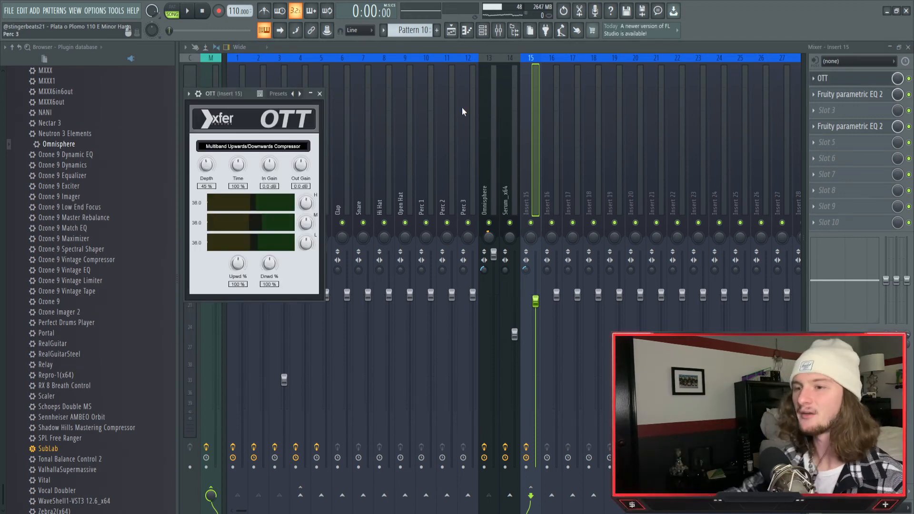
left_click(534, 192)
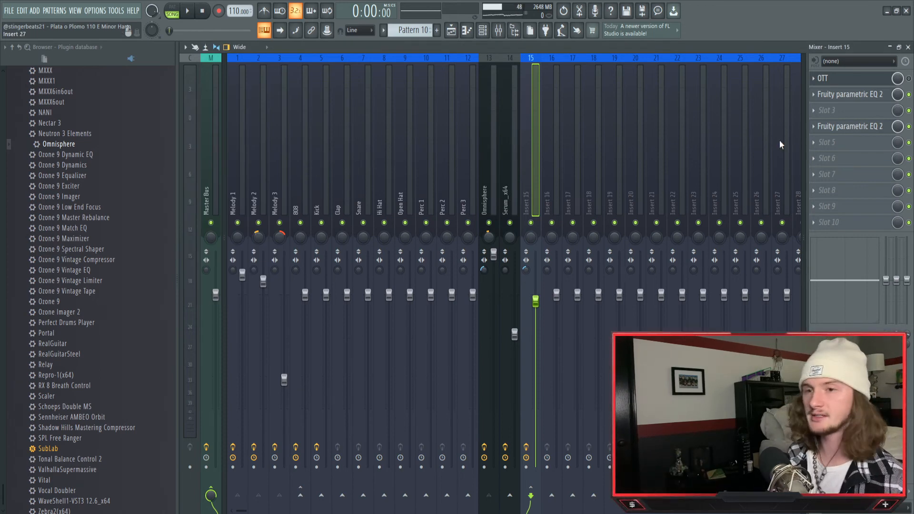
key("space")
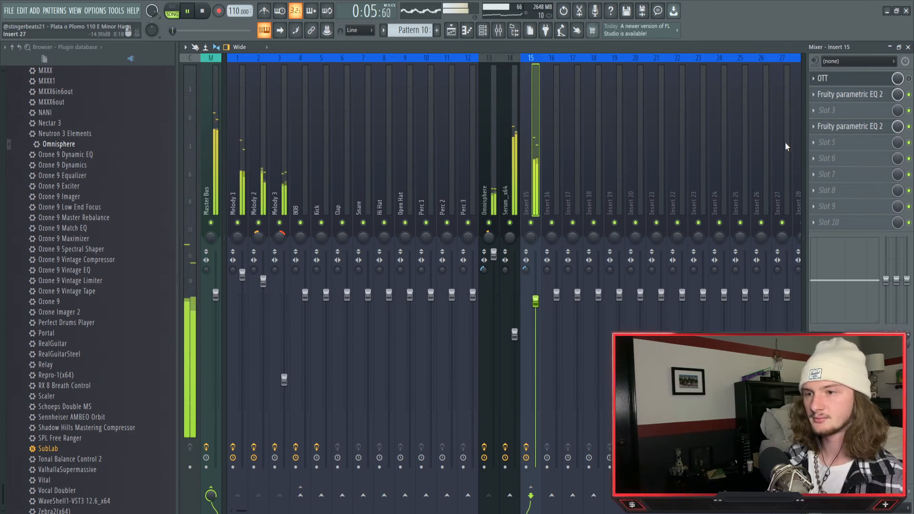
key("space")
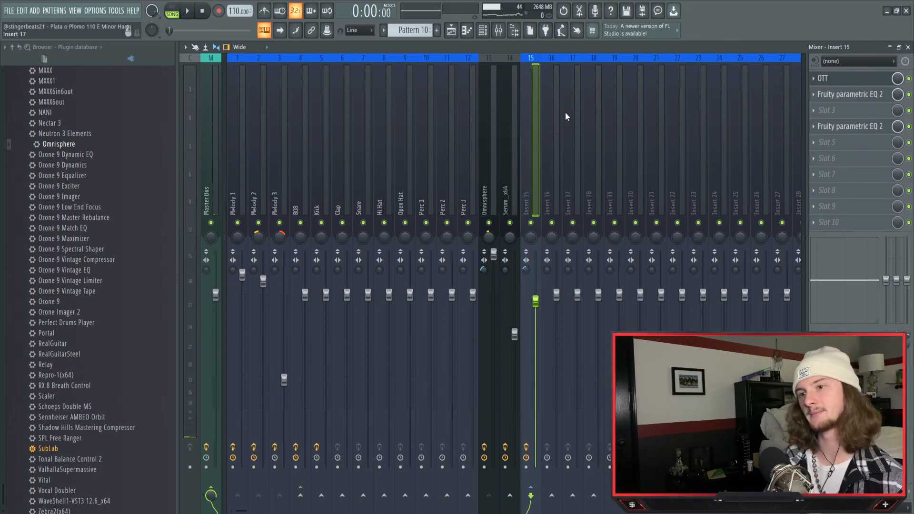
key("space")
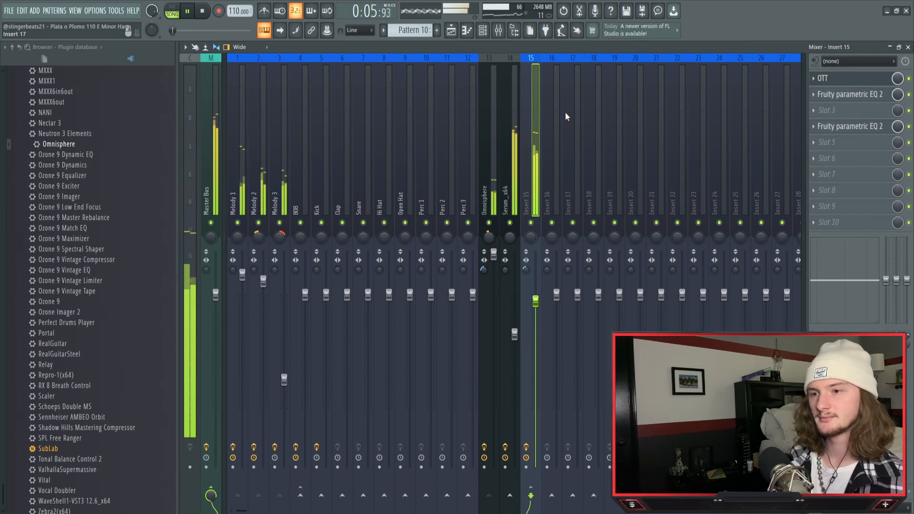
left_click(204, 10)
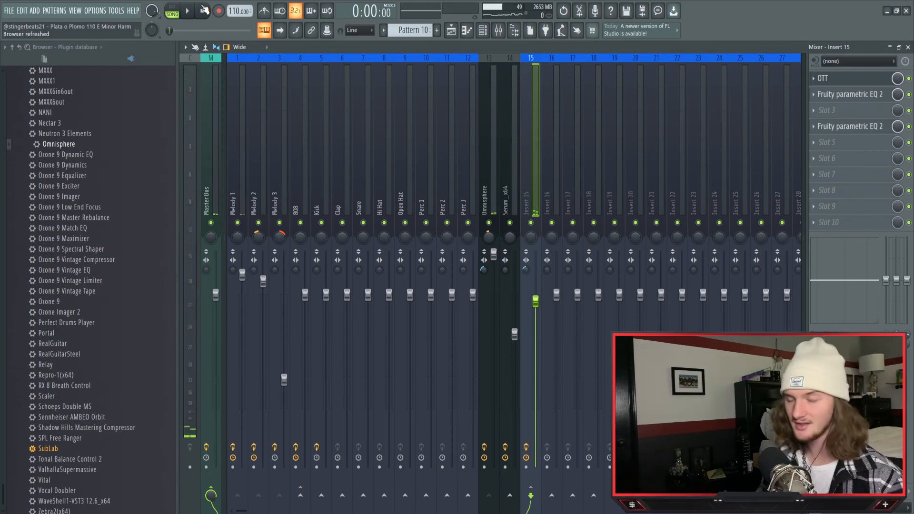